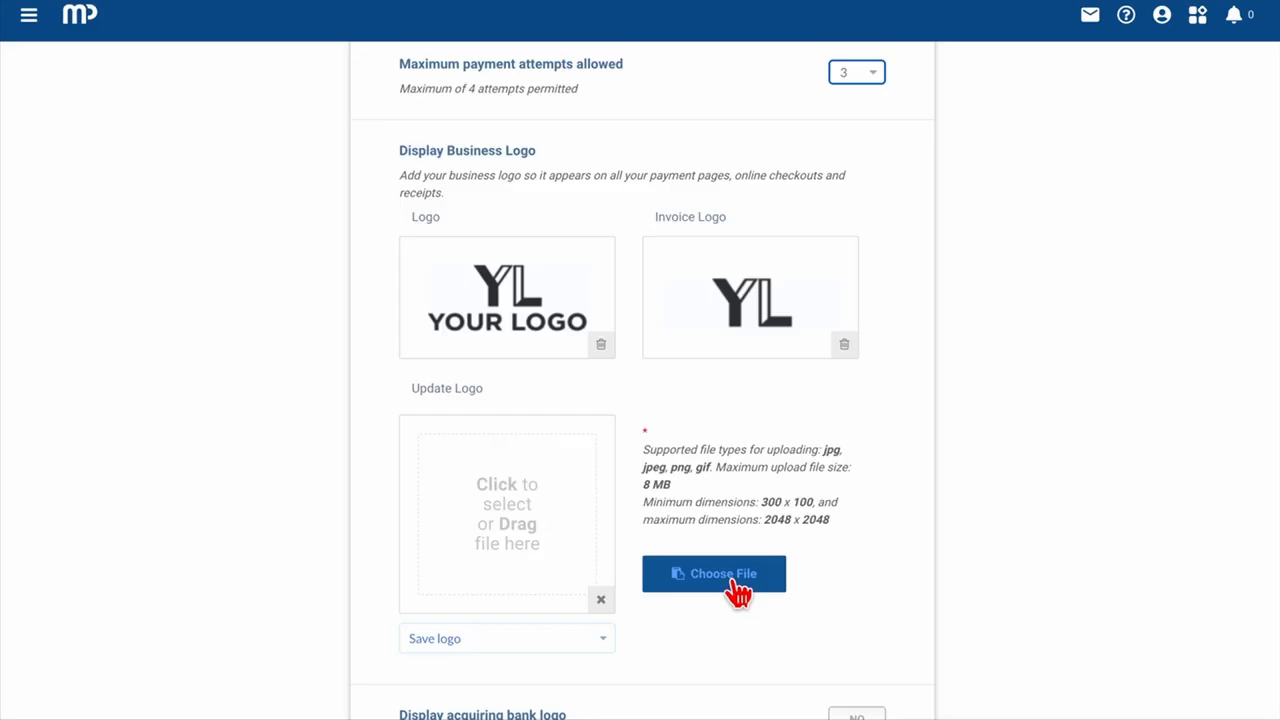
Upload "your logo correct size.png" as the updated business logo and crop it to the suggested frame
{"action": "left_click", "coordinate": [737, 592]}
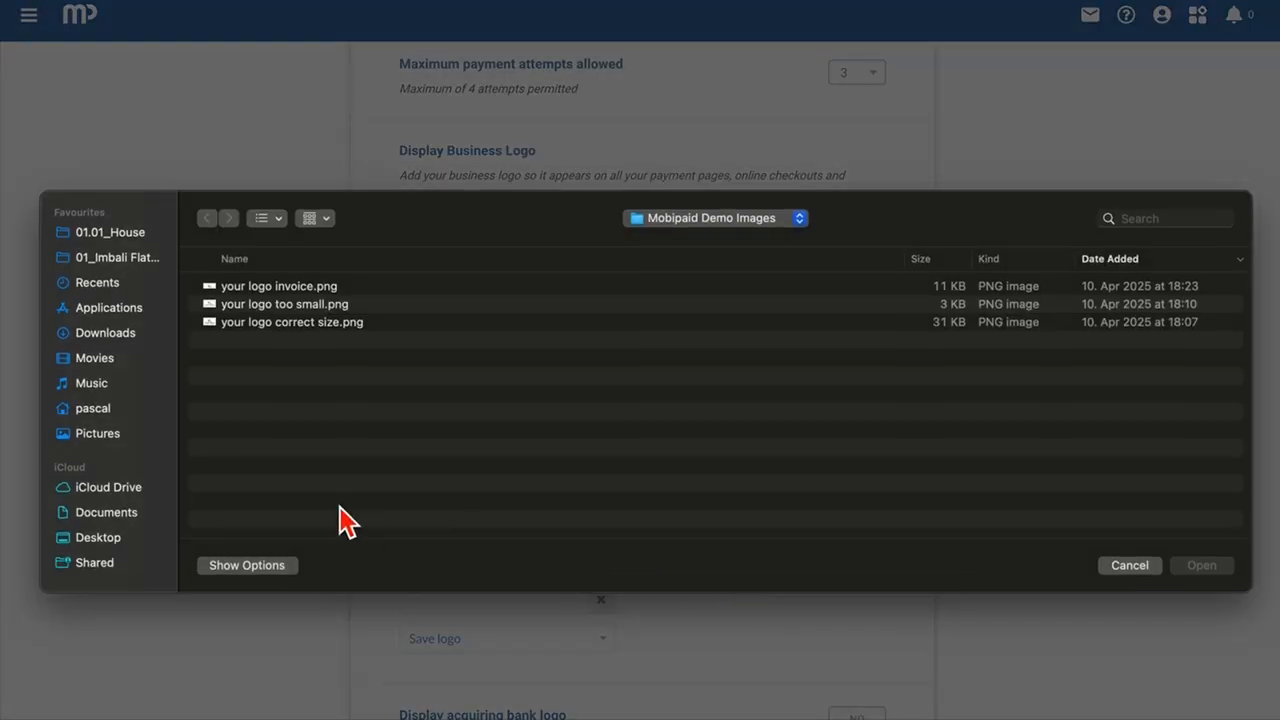
{"action": "double_click", "coordinate": [321, 324]}
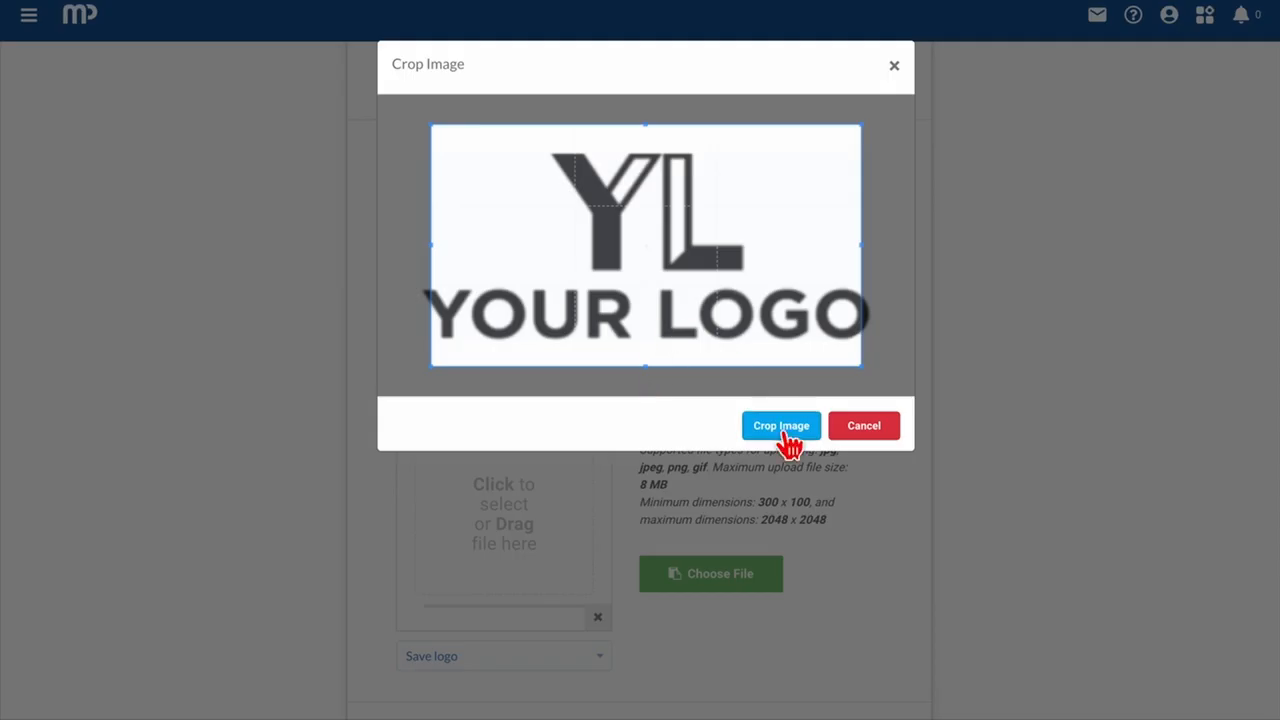
{"action": "left_click", "coordinate": [784, 428]}
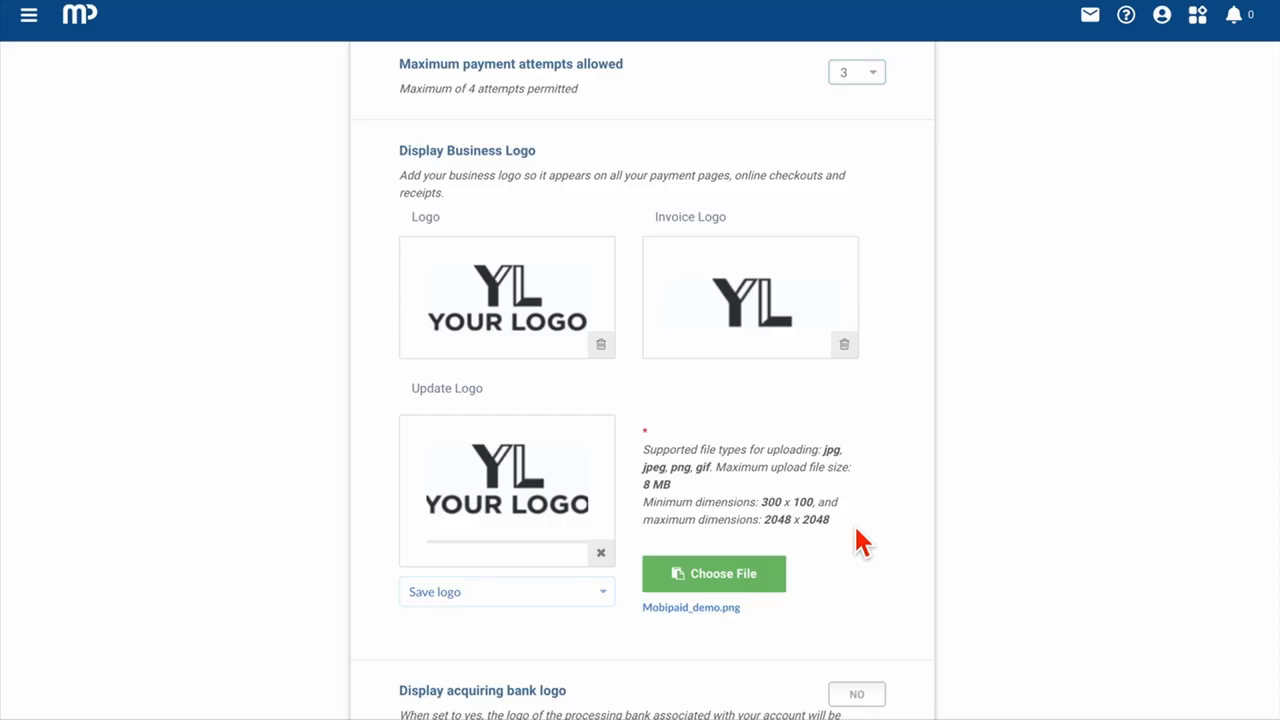
Enable the display of the acquiring bank's logo in the payment page footer
{"action": "scroll", "coordinate": [840, 549], "scroll_direction": "down", "scroll_amount": 3}
{"action": "scroll", "coordinate": [843, 566], "scroll_direction": "down", "scroll_amount": 3}
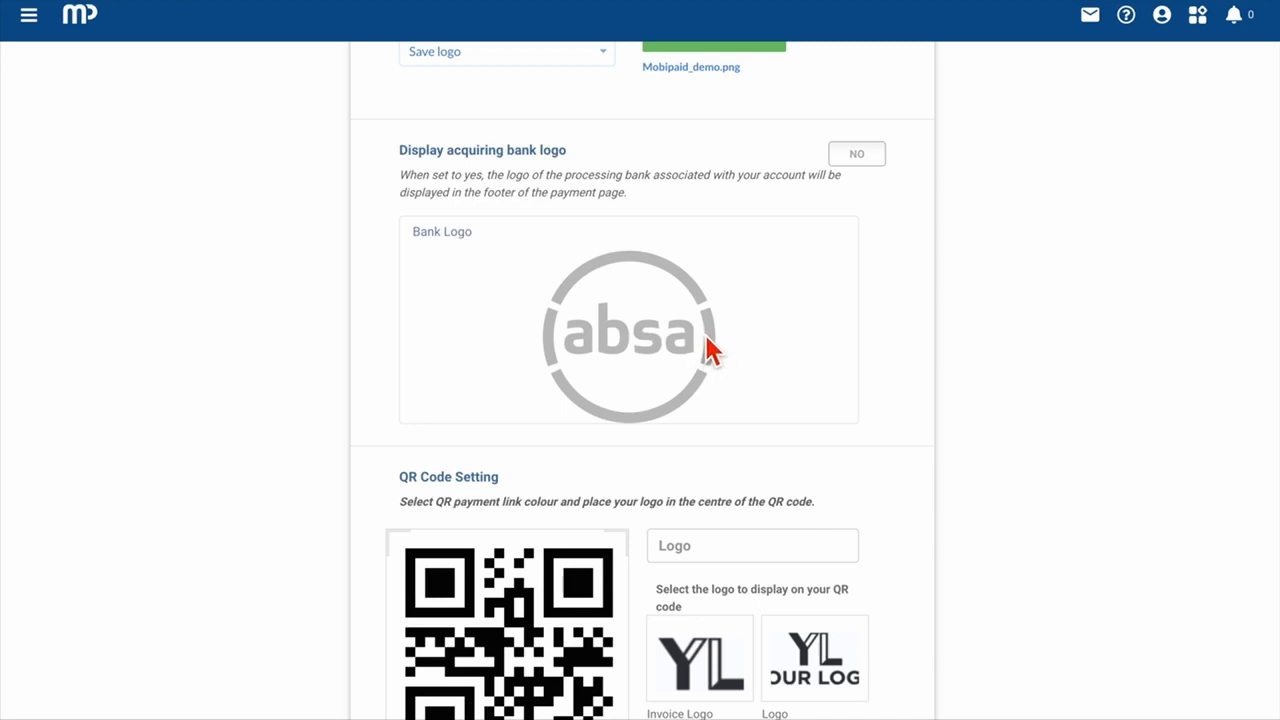
{"action": "left_click", "coordinate": [862, 160]}
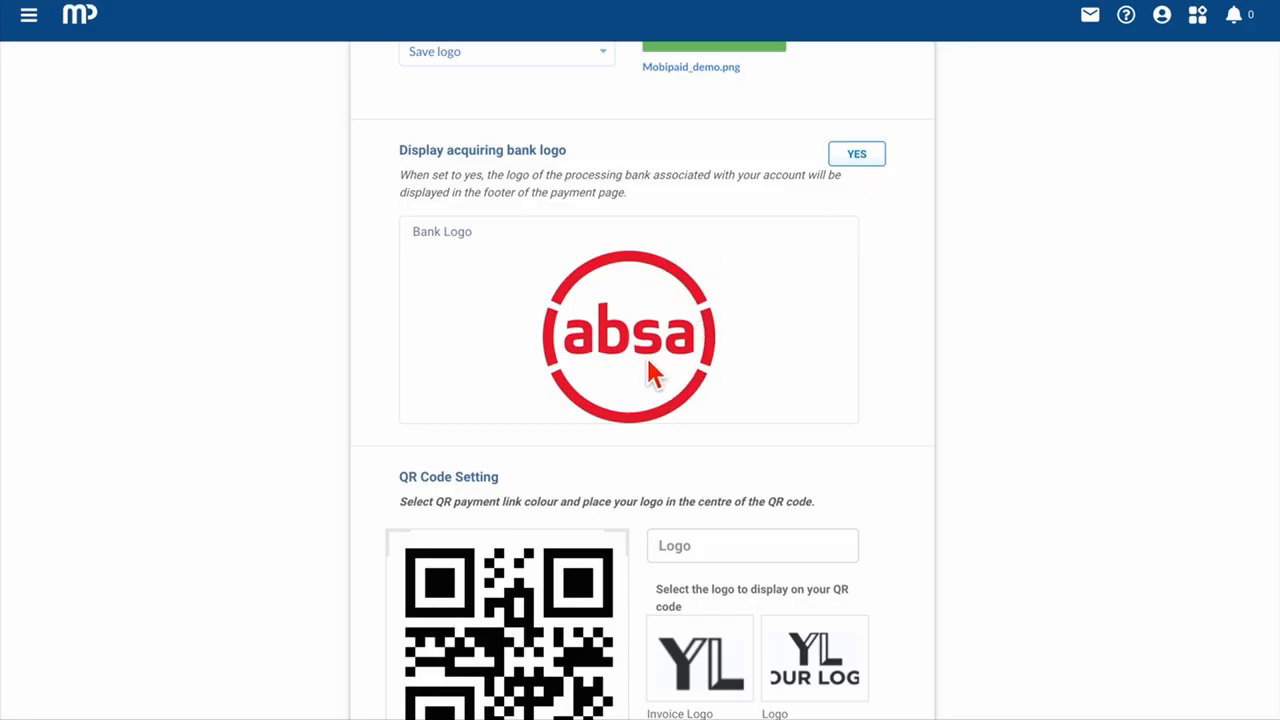
Place the invoice logo in the centre of the QR code and remove it again
{"action": "scroll", "coordinate": [650, 372], "scroll_direction": "down", "scroll_amount": 4}
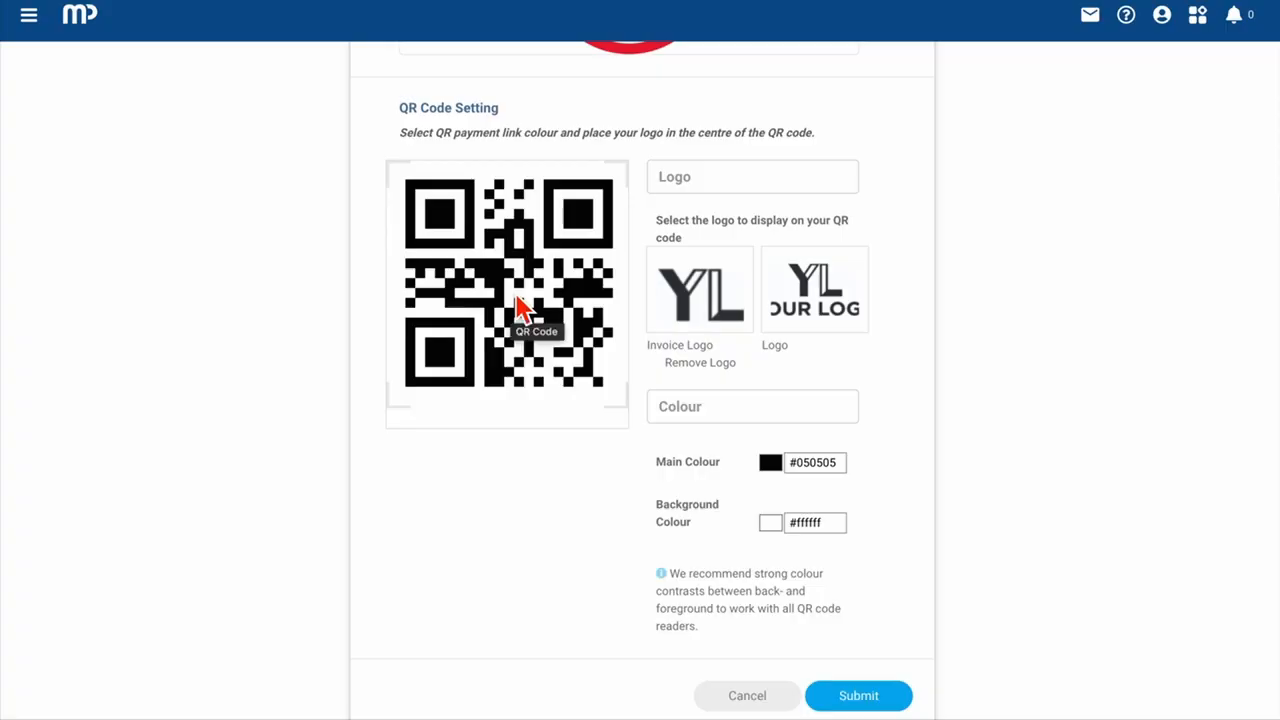
{"action": "left_click", "coordinate": [722, 310]}
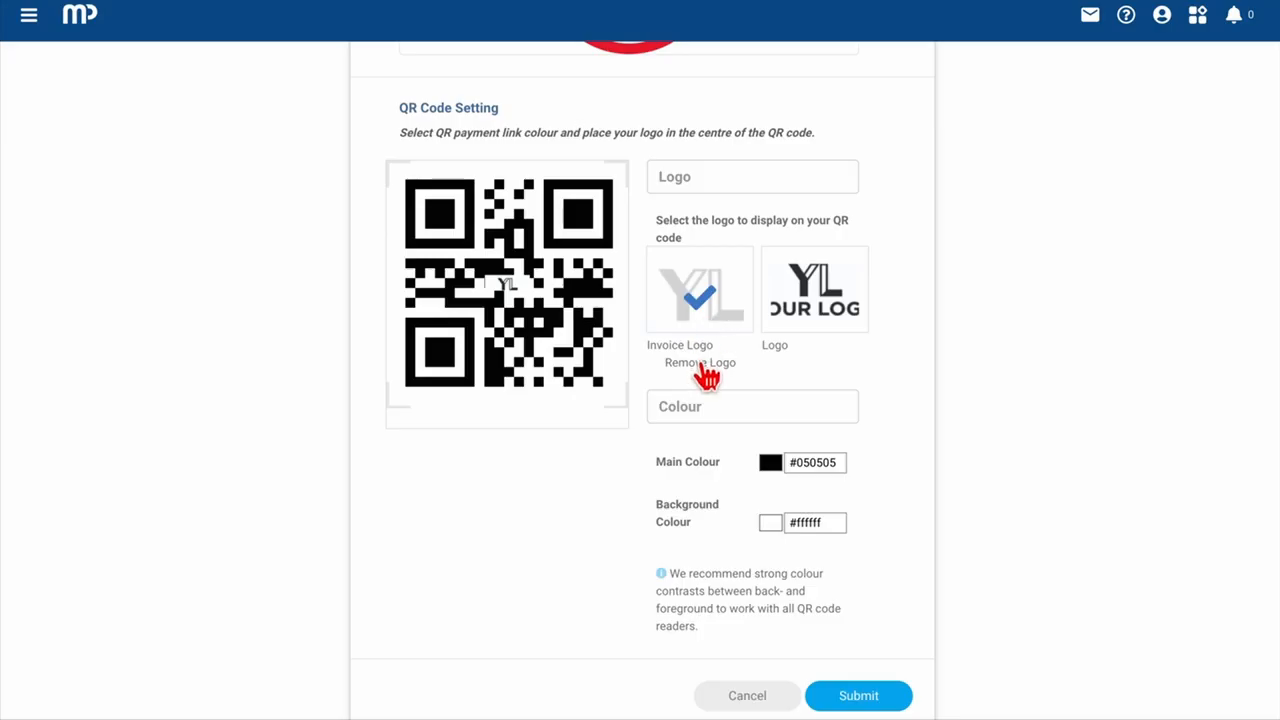
{"action": "left_click", "coordinate": [703, 366]}
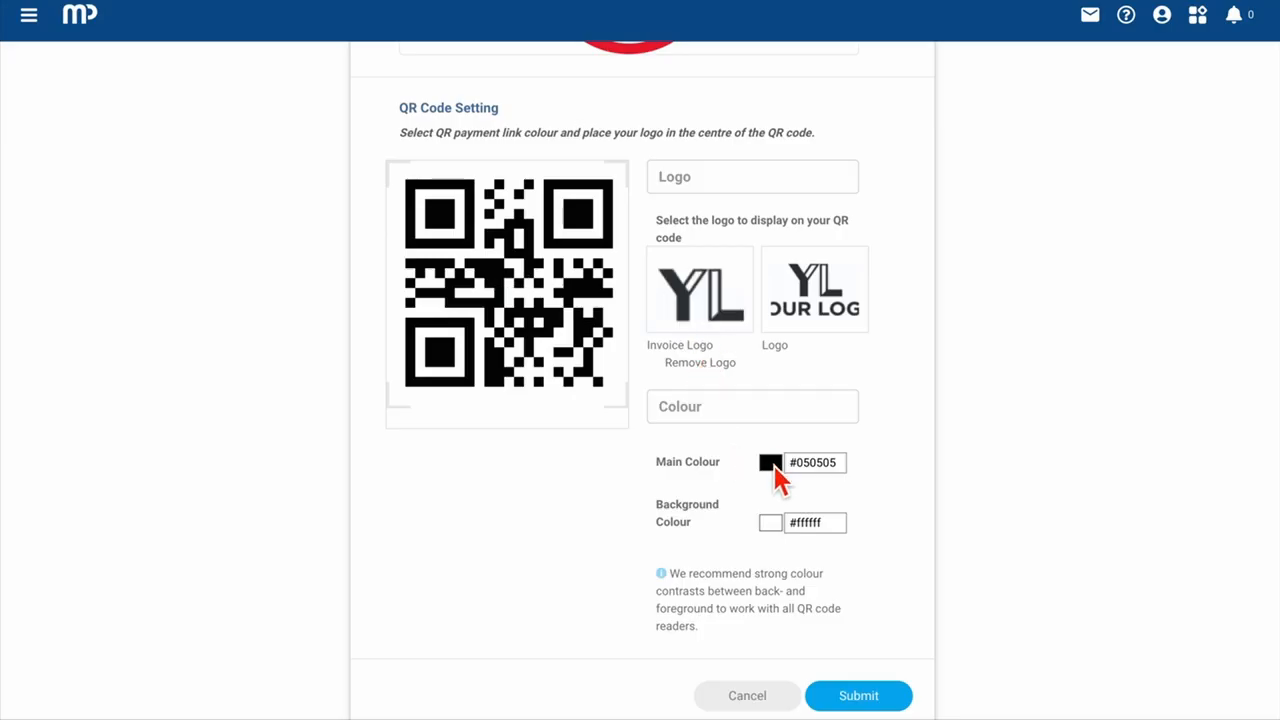
Set the QR code's main colour to near-black, RGB 8, 8, 8 (#080808)
{"action": "left_click", "coordinate": [770, 466]}
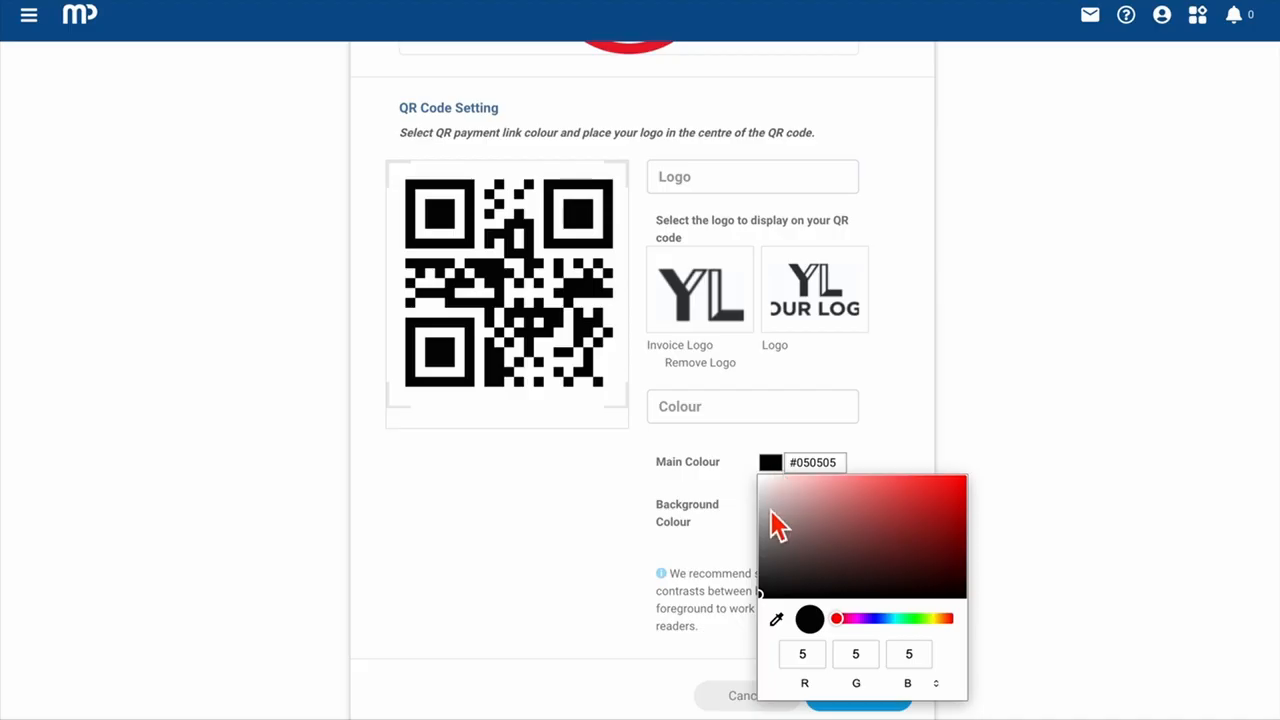
{"action": "mouse_move", "coordinate": [764, 597]}
{"action": "left_mouse_down"}
{"action": "mouse_move", "coordinate": [809, 574]}
{"action": "mouse_move", "coordinate": [768, 591]}
{"action": "mouse_move", "coordinate": [768, 608]}
{"action": "left_mouse_up"}
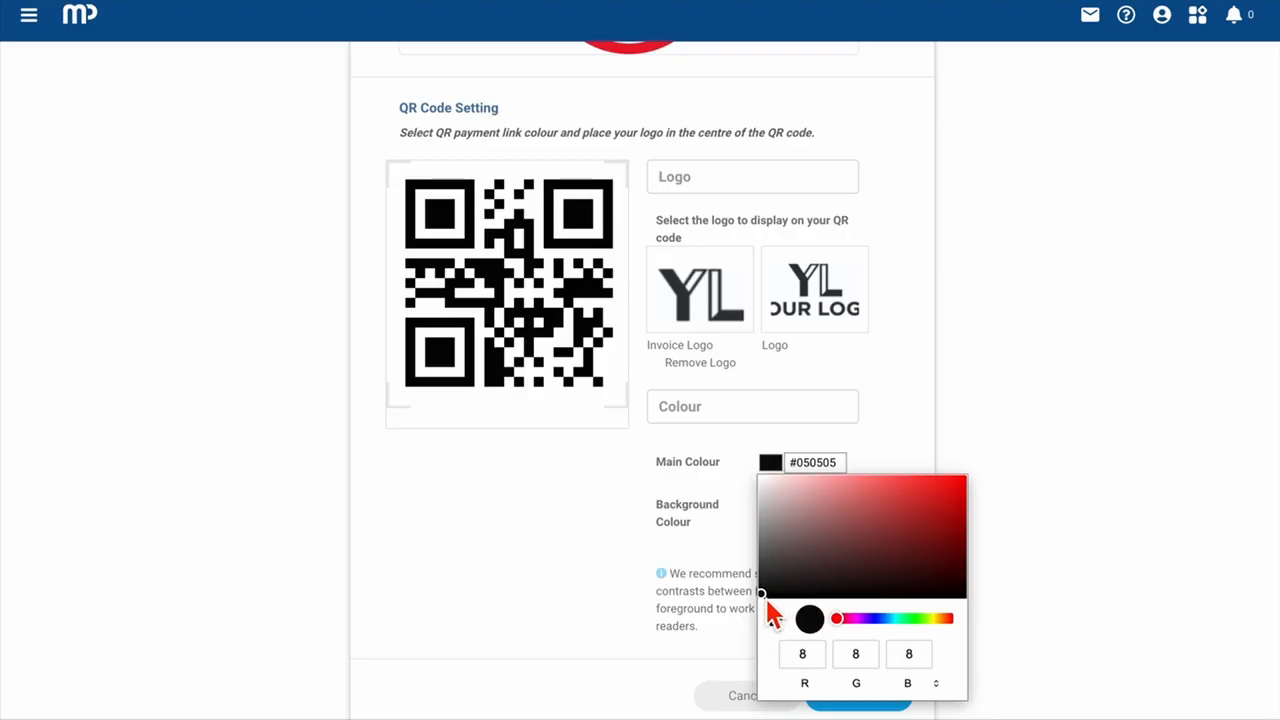
{"action": "left_click", "coordinate": [864, 655]}
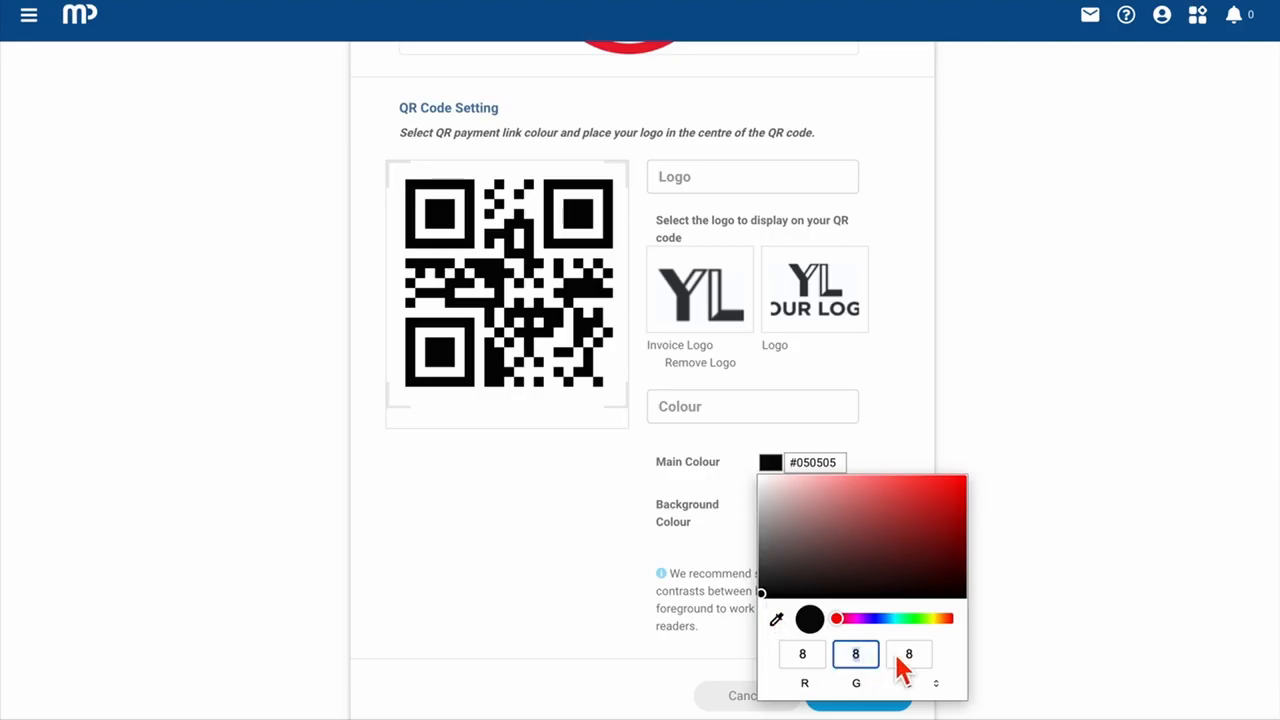
{"action": "double_click", "coordinate": [912, 660]}
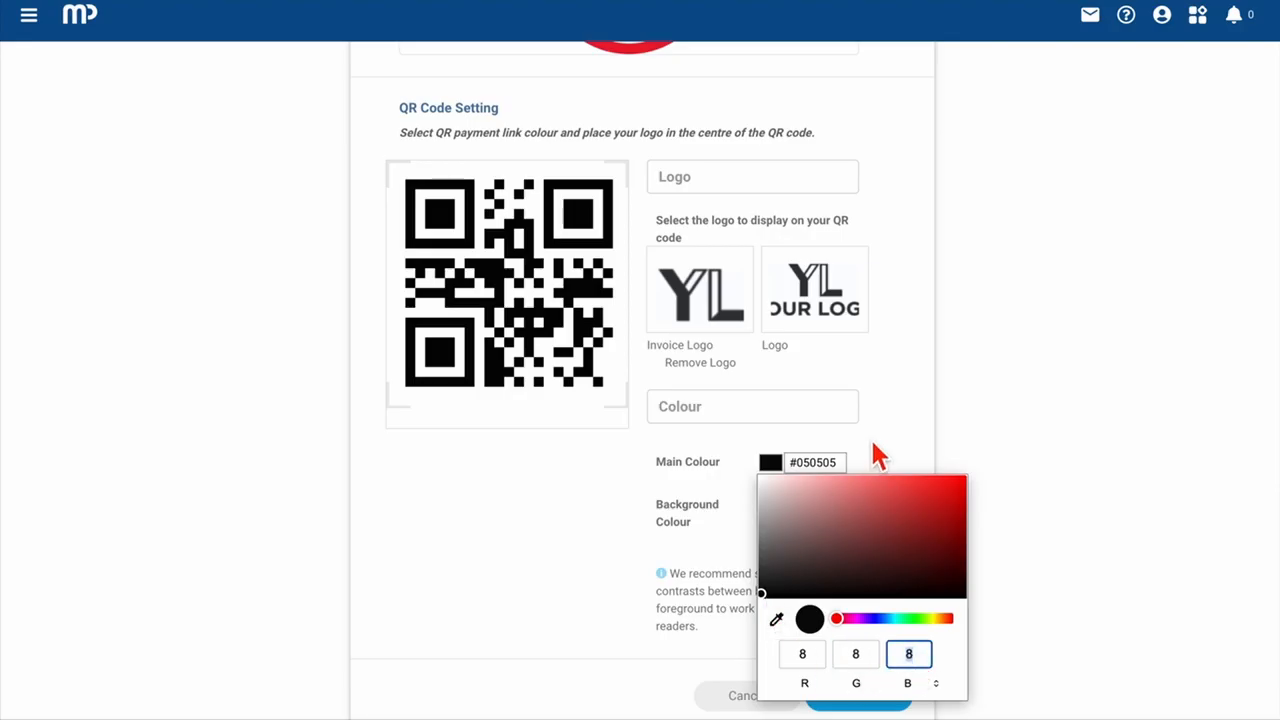
{"action": "left_click", "coordinate": [838, 462]}
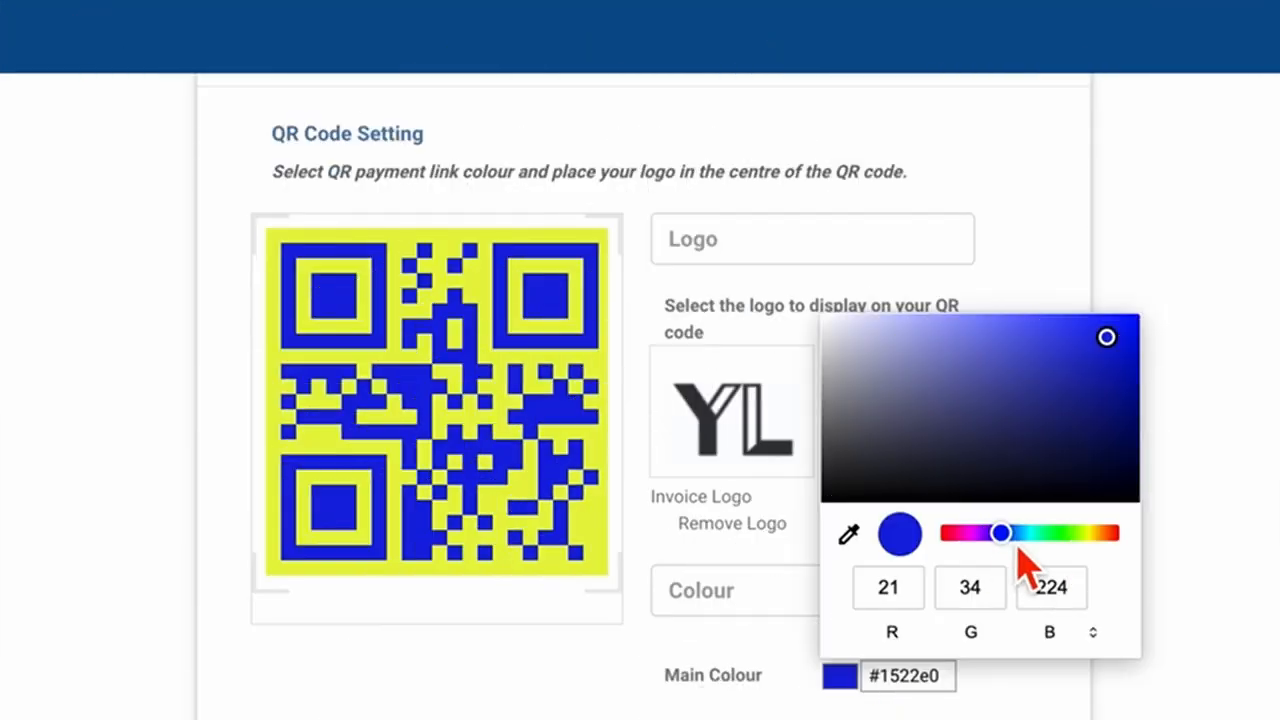
Try other hues for the QR code's main colour, including red, and adjust its yellow background colour
{"action": "left_click_drag", "start_coordinate": [876, 368], "coordinate": [952, 369]}
{"action": "left_click_drag", "start_coordinate": [1116, 350], "coordinate": [1122, 350]}
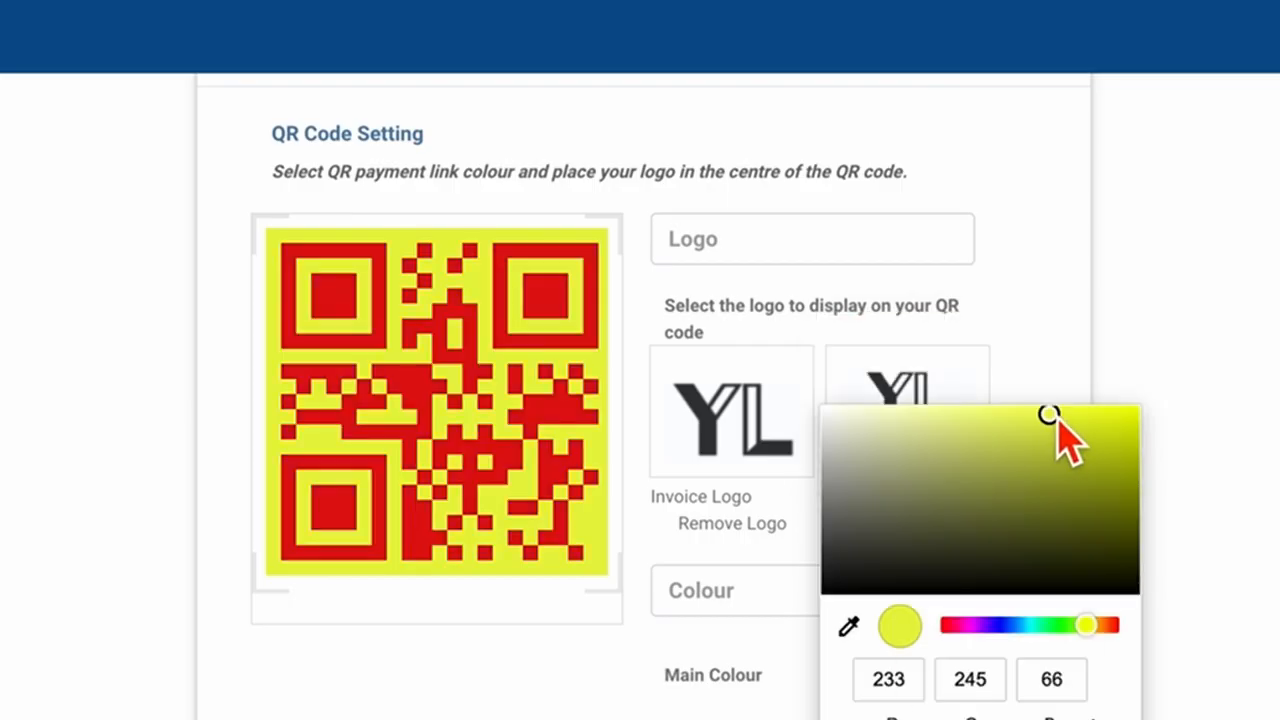
{"action": "left_click_drag", "start_coordinate": [1045, 625], "coordinate": [1023, 625]}
{"action": "left_click_drag", "start_coordinate": [1051, 420], "coordinate": [1129, 417]}
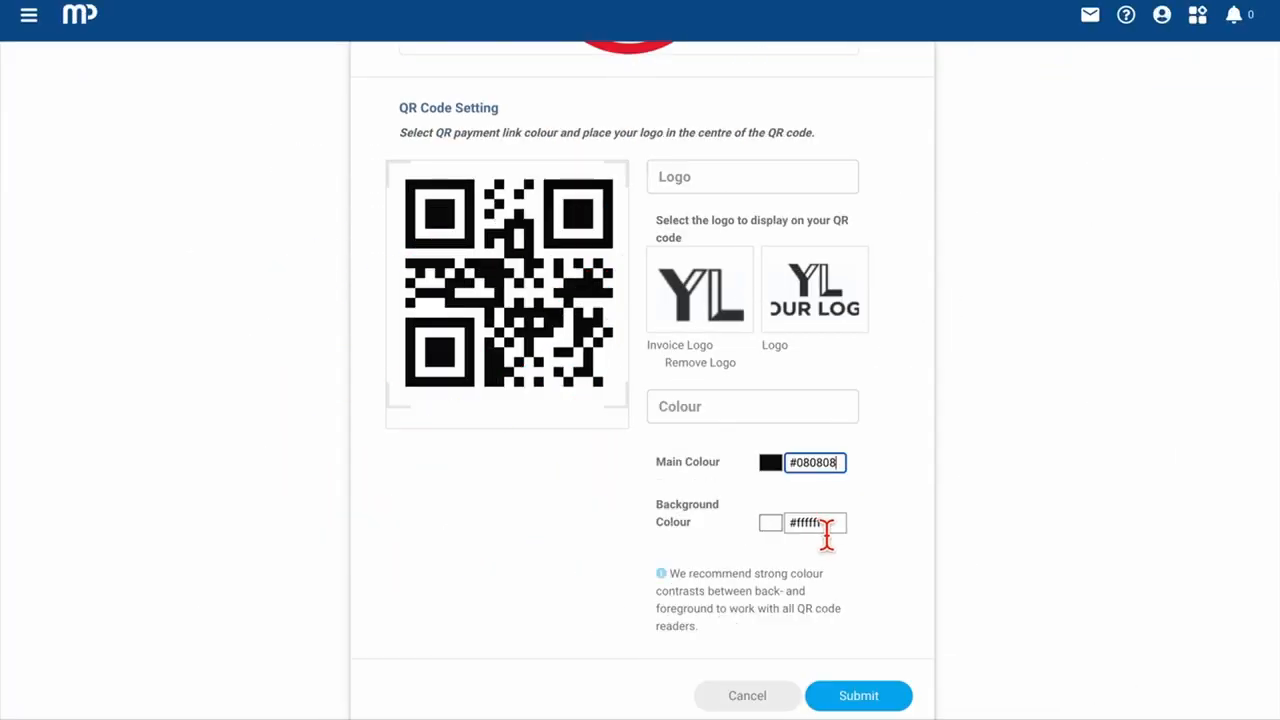
Submit the payment page configuration with the logo and QR code settings
{"action": "left_click", "coordinate": [868, 696]}
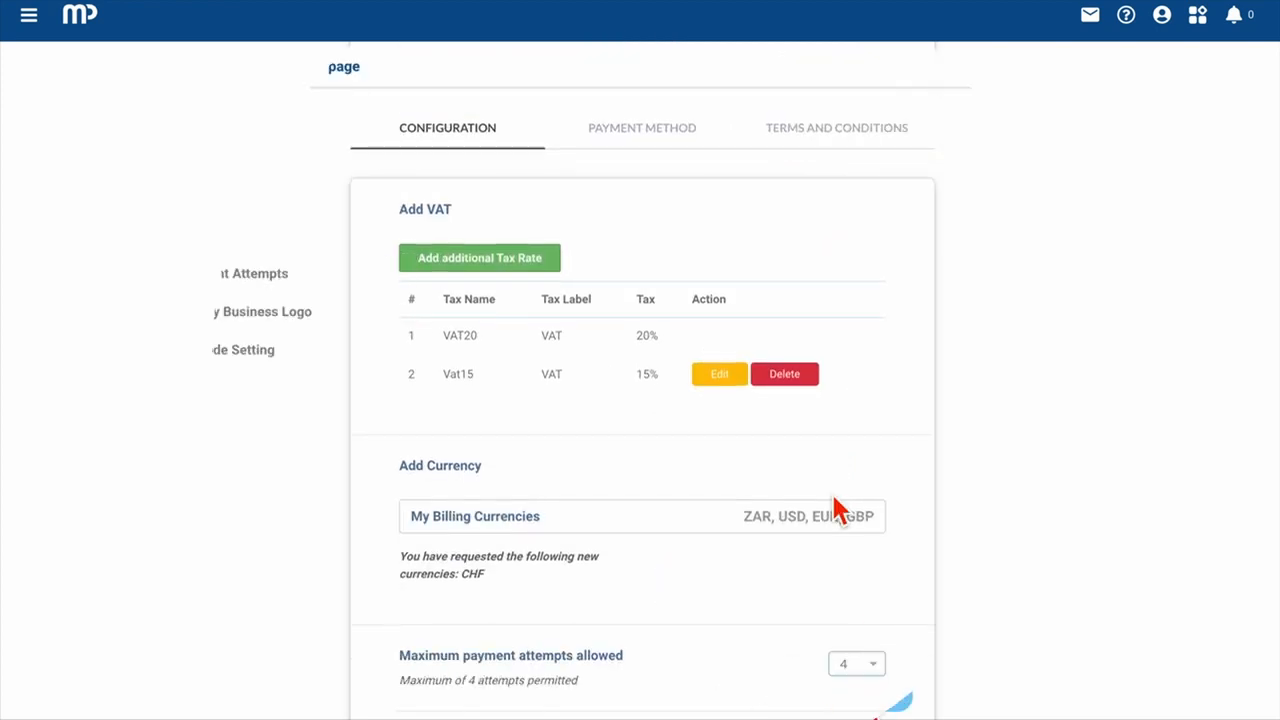
Review the payment methods and submit them with Mobipaid Wallet, Google Pay, Amex, Diners and EFT Secure selected
{"action": "left_click", "coordinate": [644, 127]}
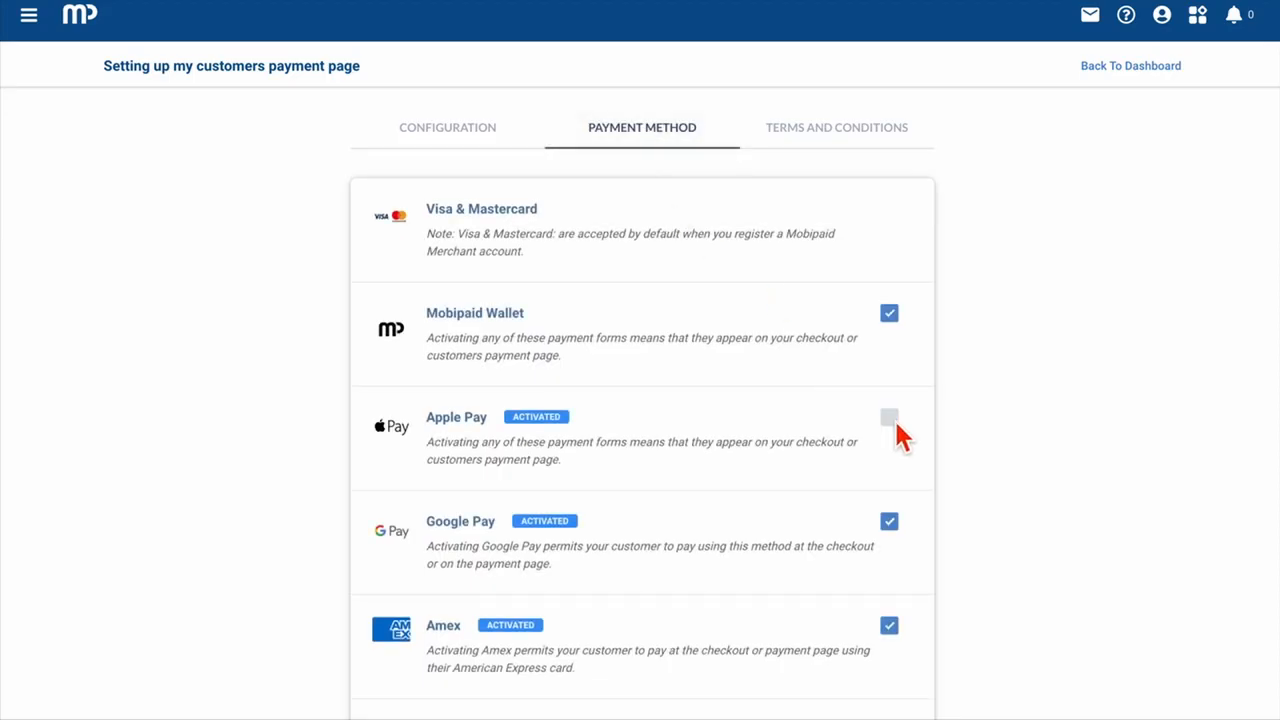
{"action": "left_click", "coordinate": [895, 527]}
{"action": "scroll", "coordinate": [897, 530], "scroll_direction": "down", "scroll_amount": 2}
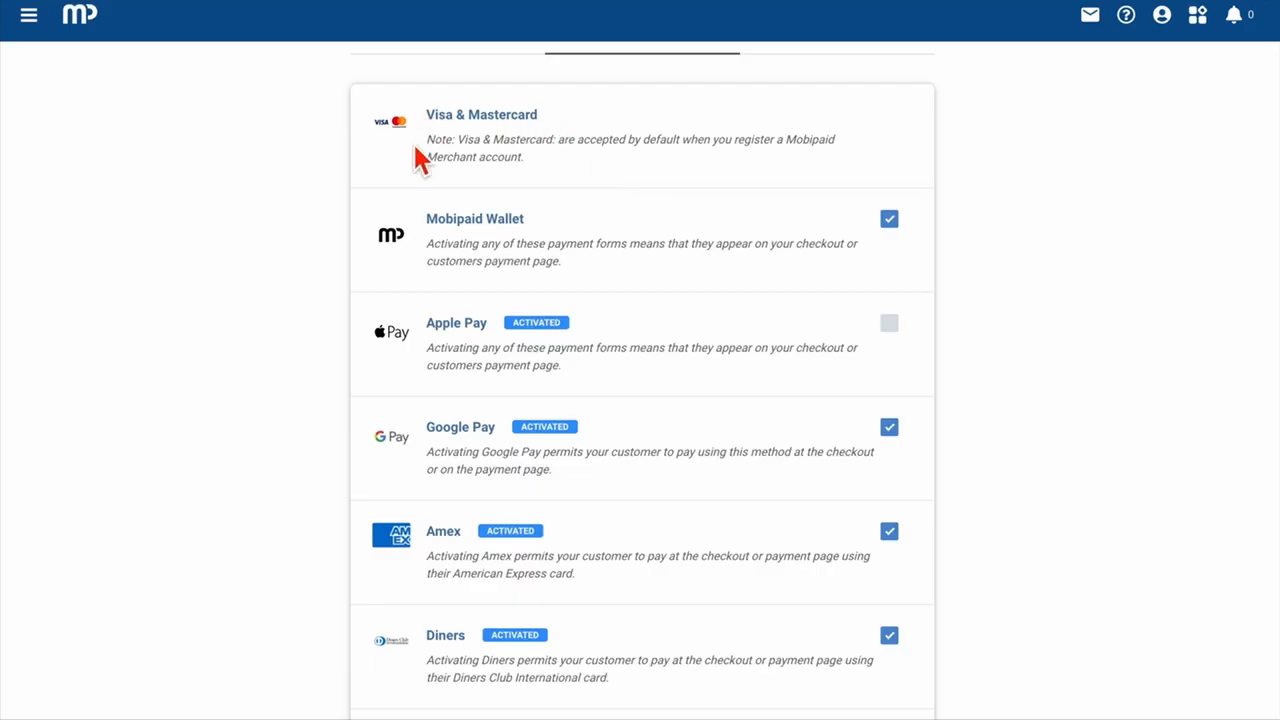
{"action": "scroll", "coordinate": [703, 329], "scroll_direction": "down", "scroll_amount": 5}
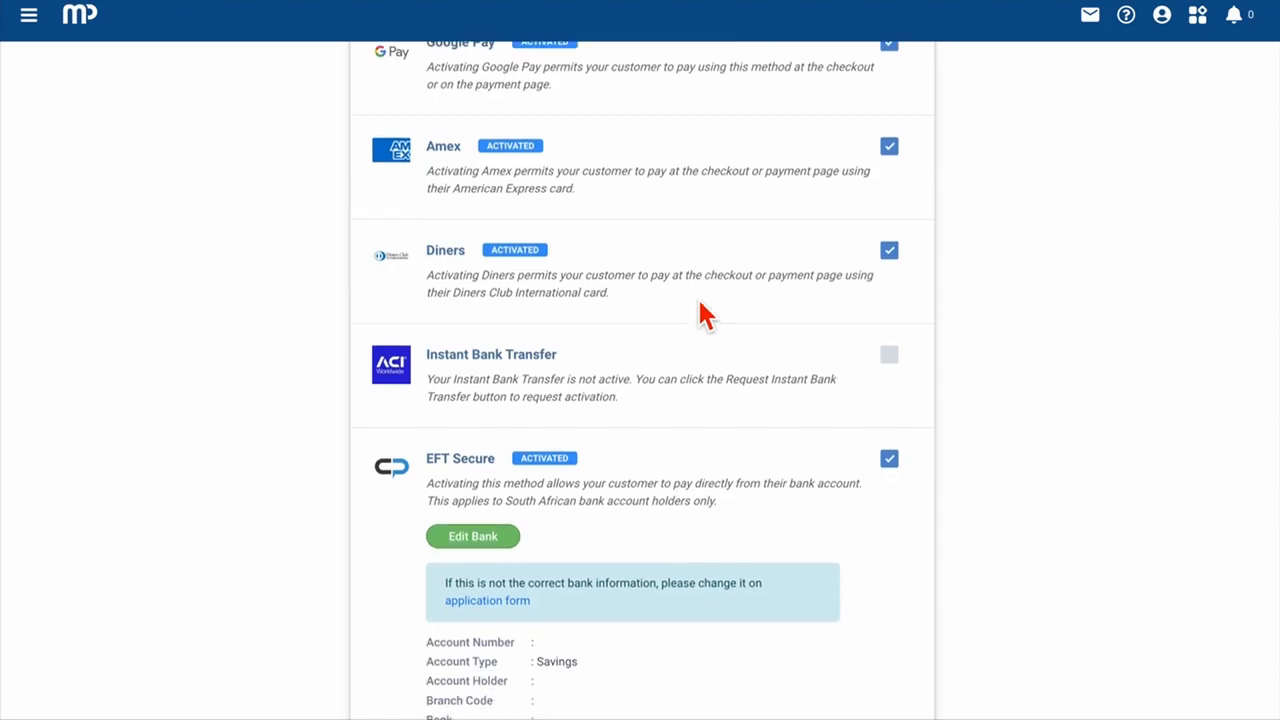
{"action": "scroll", "coordinate": [700, 306], "scroll_direction": "down", "scroll_amount": 2}
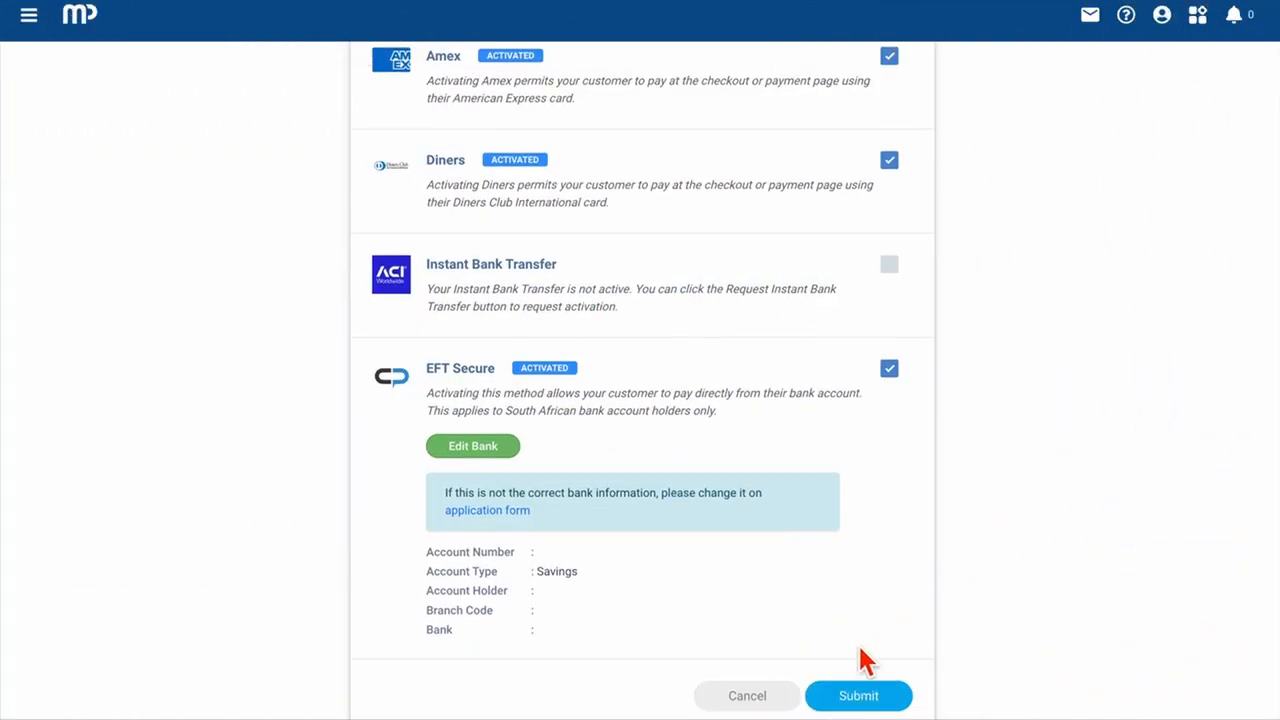
{"action": "left_click", "coordinate": [864, 697]}
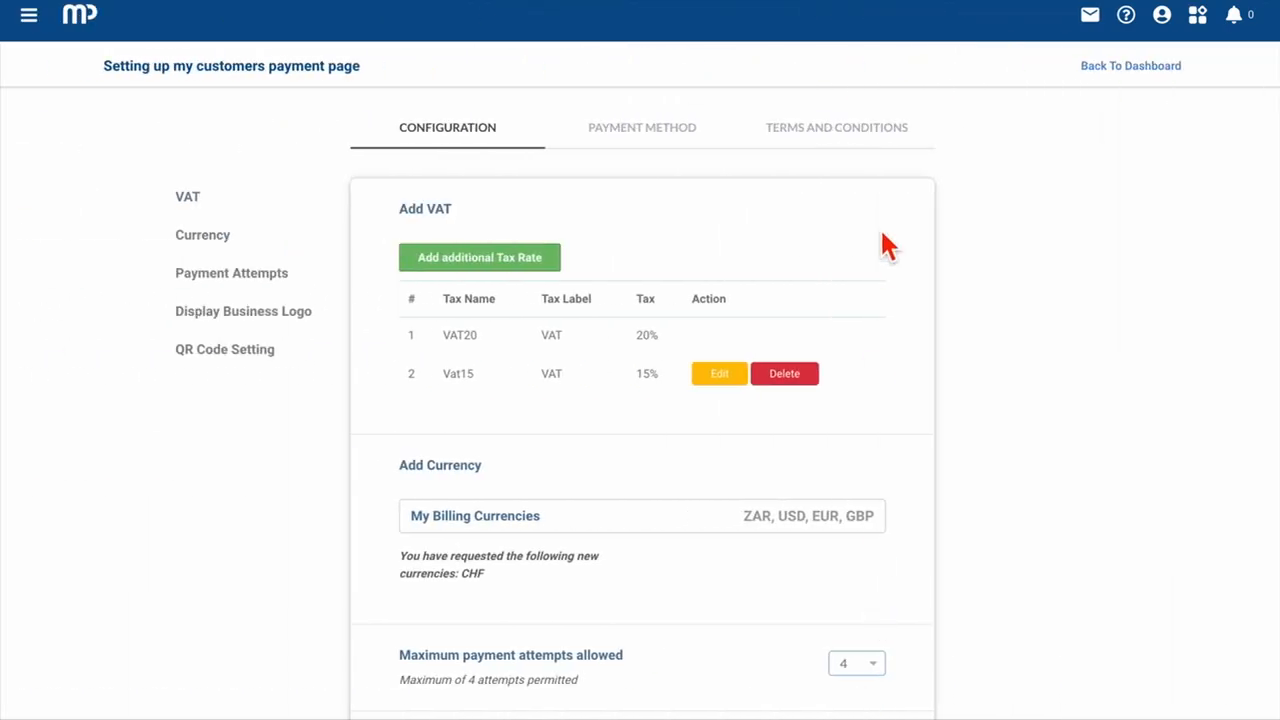
Enable terms and conditions on the payment pages, enter "Our terms and conditions are as follows" as their text, and submit
{"action": "left_click", "coordinate": [872, 140]}
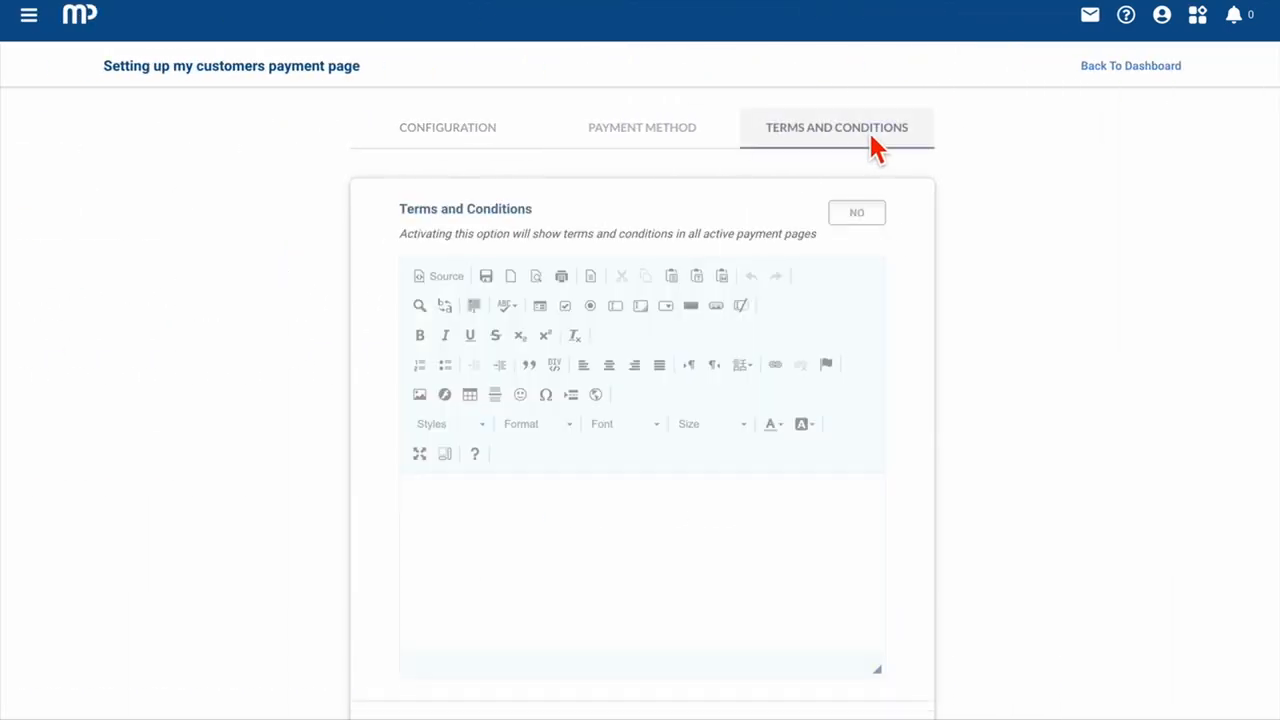
{"action": "left_click", "coordinate": [866, 222]}
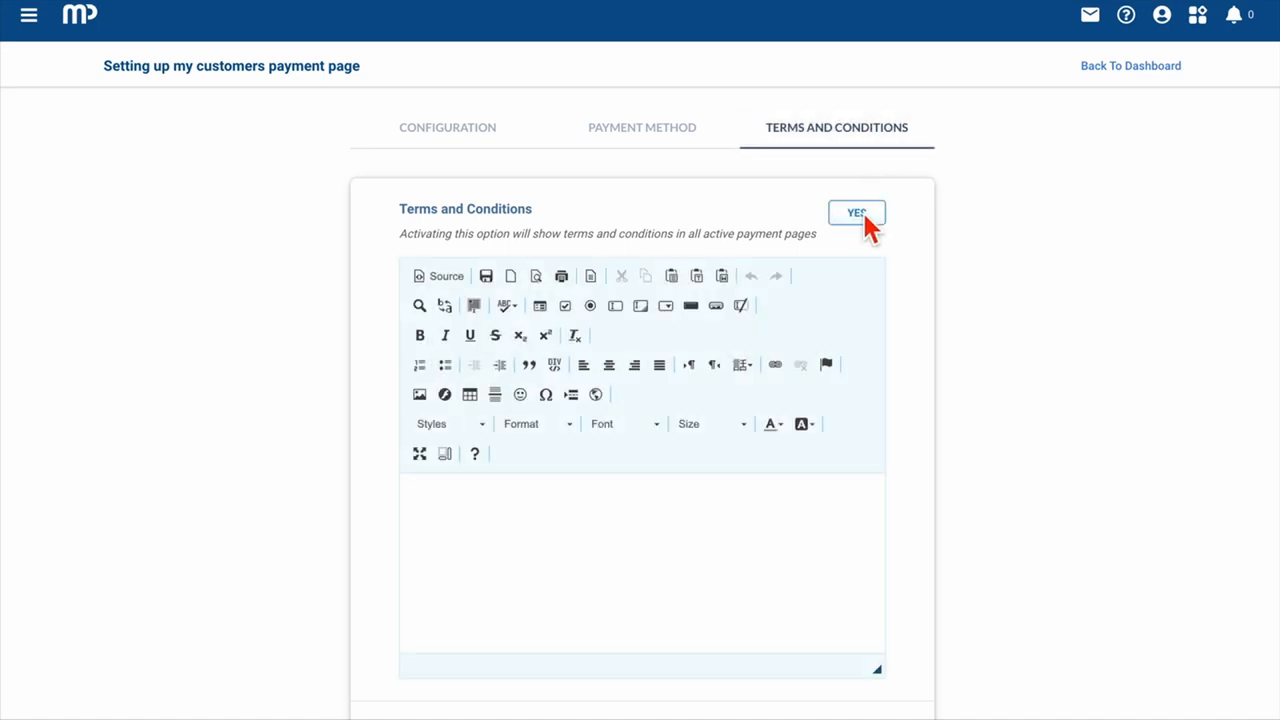
{"action": "left_click", "coordinate": [578, 518]}
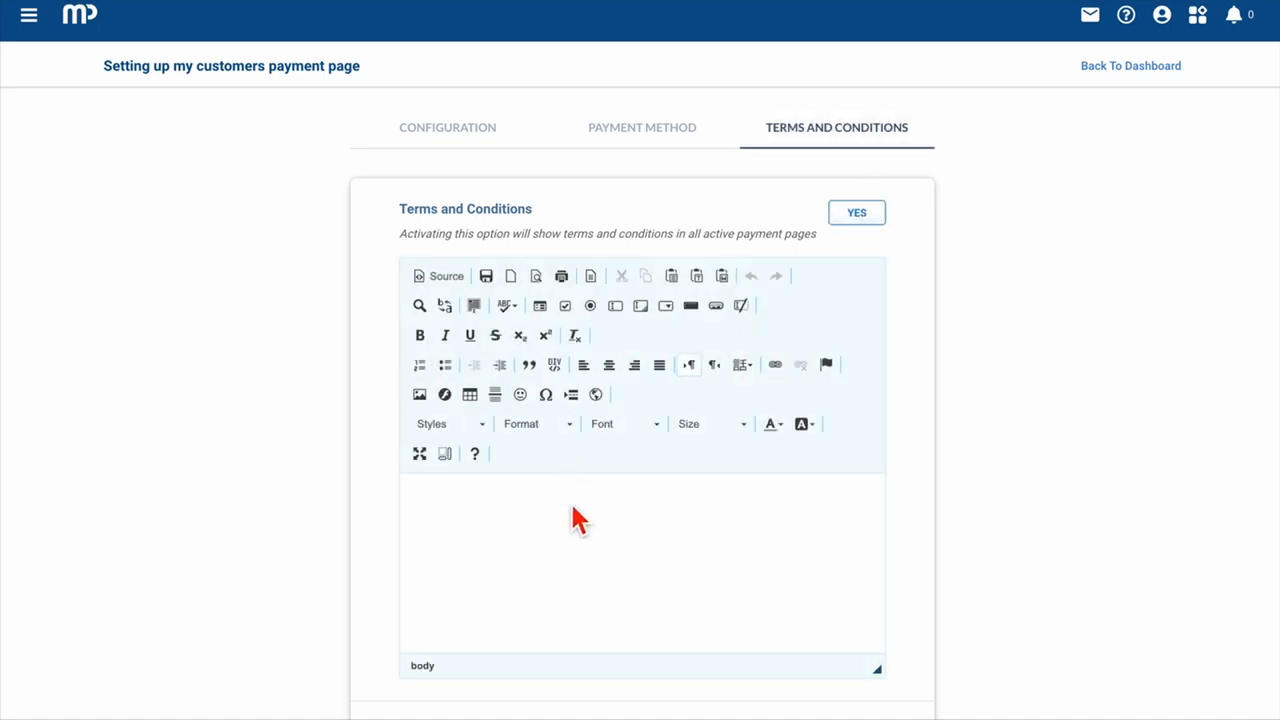
{"action": "type", "text": "Our terms"}
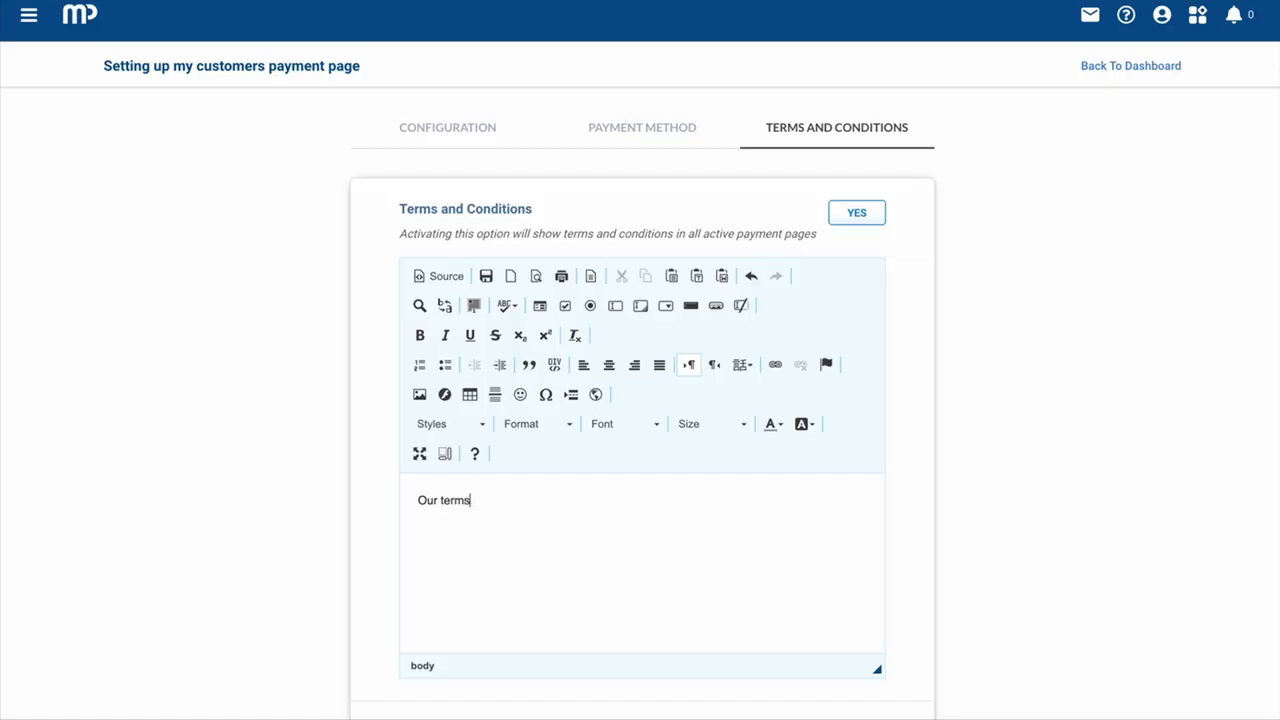
{"action": "type", "text": " and conditions are as follows"}
{"action": "scroll", "coordinate": [603, 526], "scroll_direction": "down", "scroll_amount": 1}
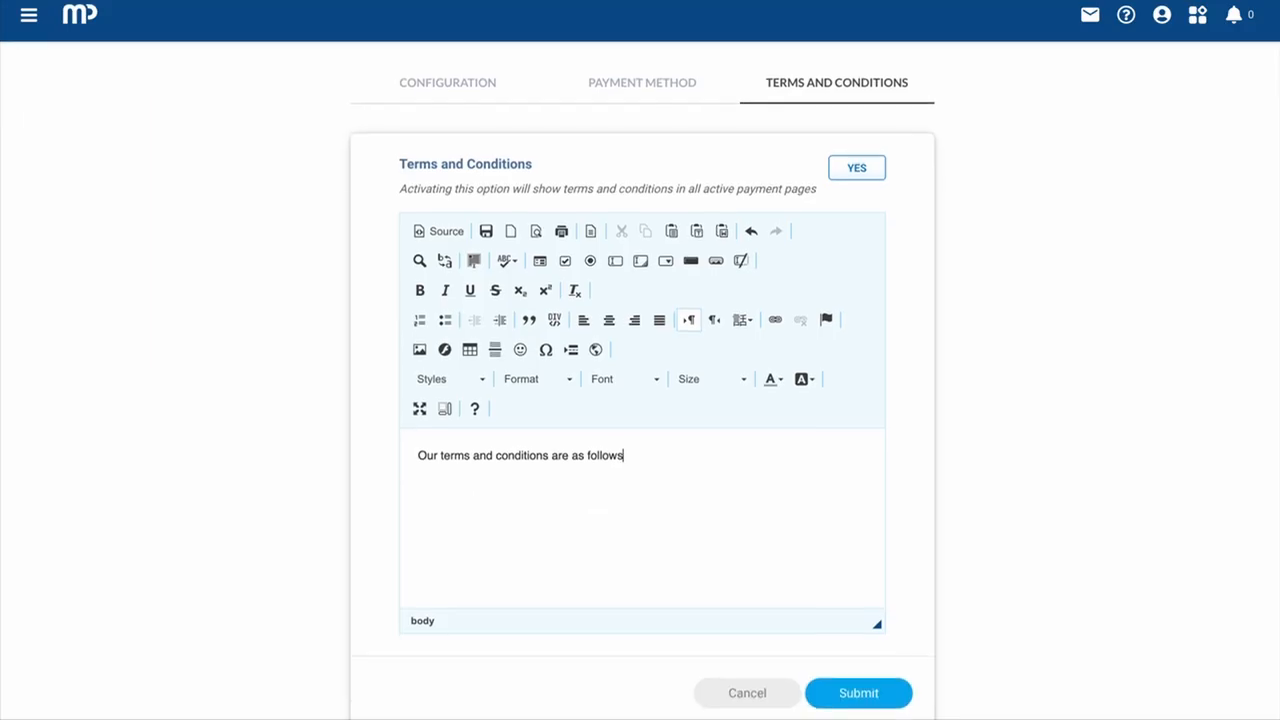
{"action": "left_click", "coordinate": [859, 700]}
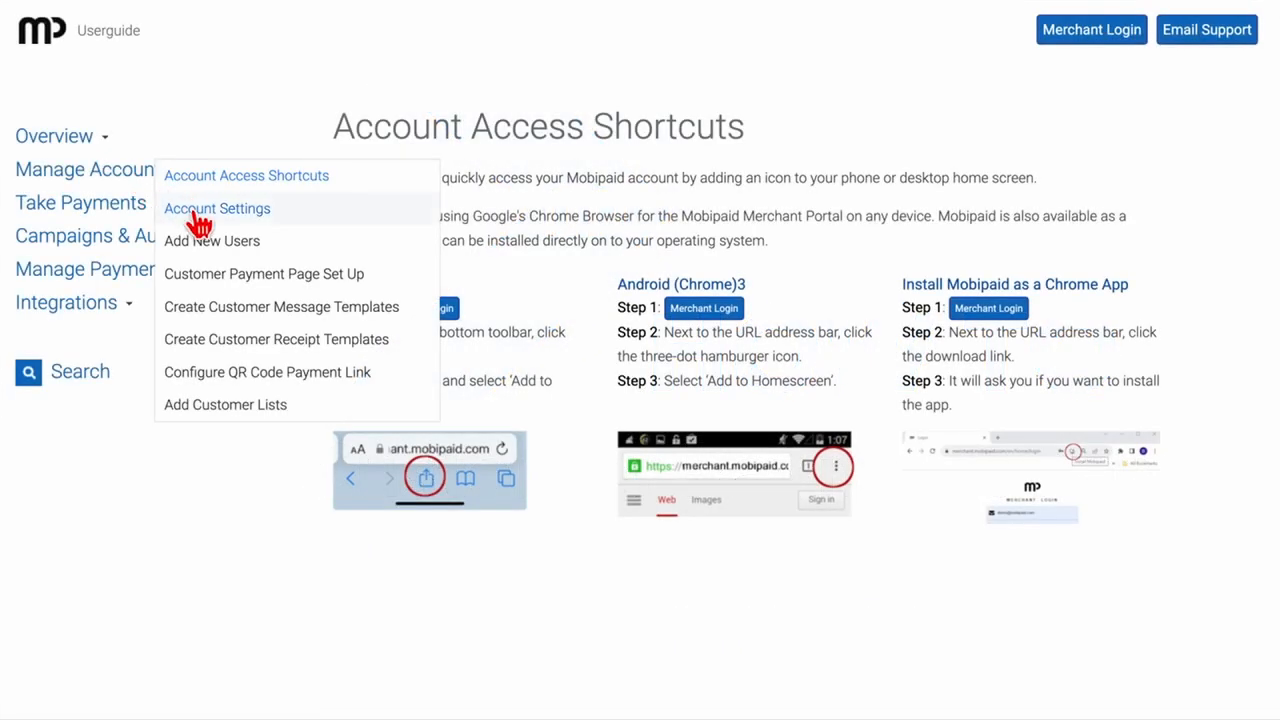
Open the Account Settings article under the account management topics of the Mobipaid user guide
{"action": "left_click", "coordinate": [198, 210]}
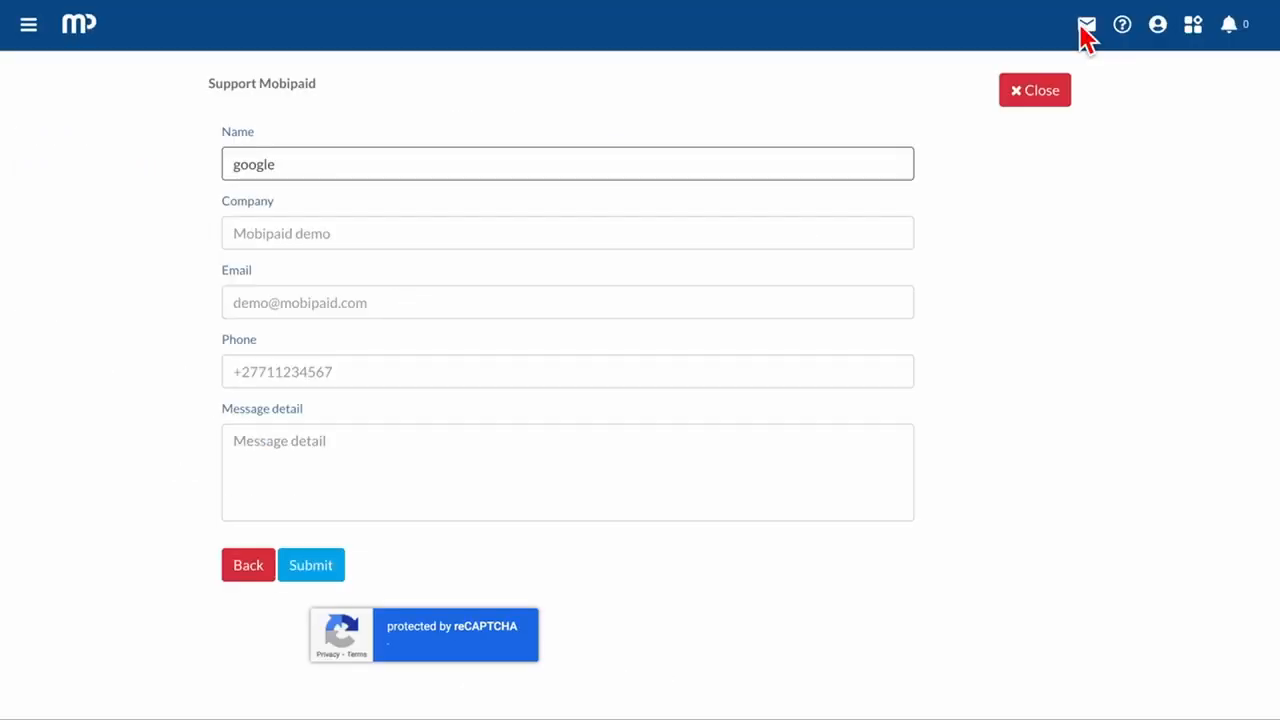
Start the message detail of the Mobipaid support request with "Hi"
{"action": "left_click", "coordinate": [328, 478]}
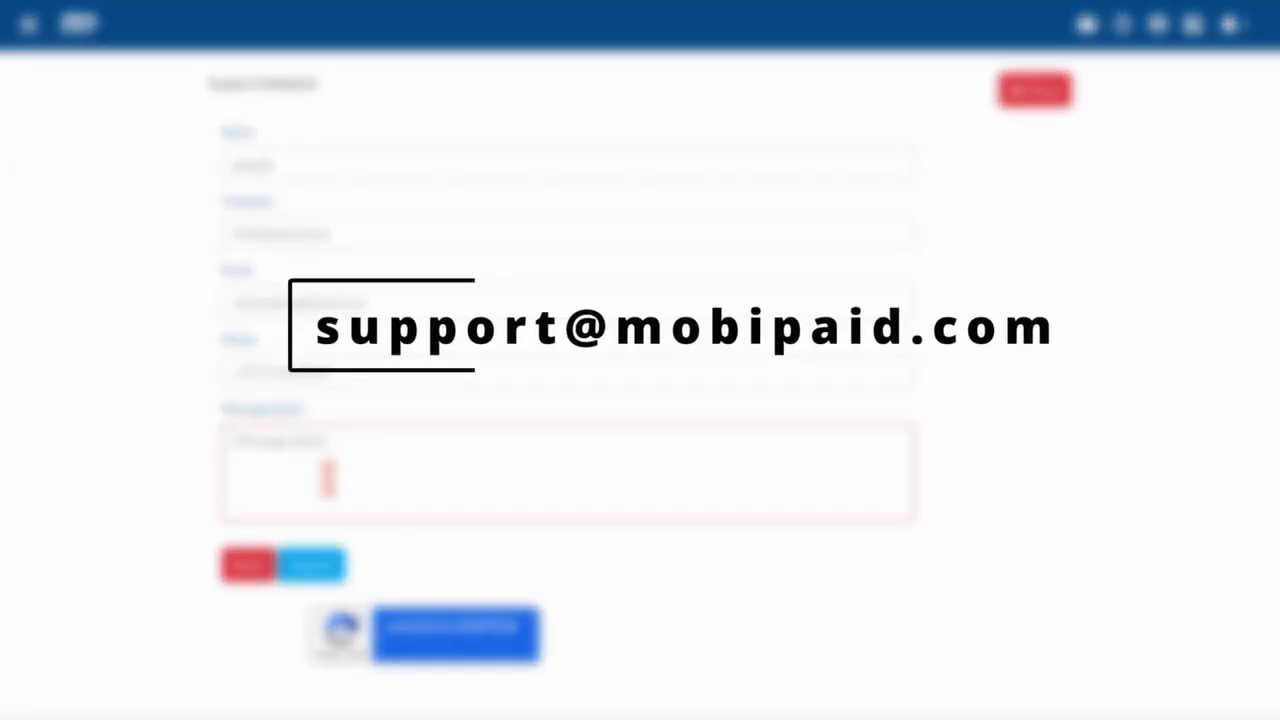
{"action": "type", "text": "Hi"}
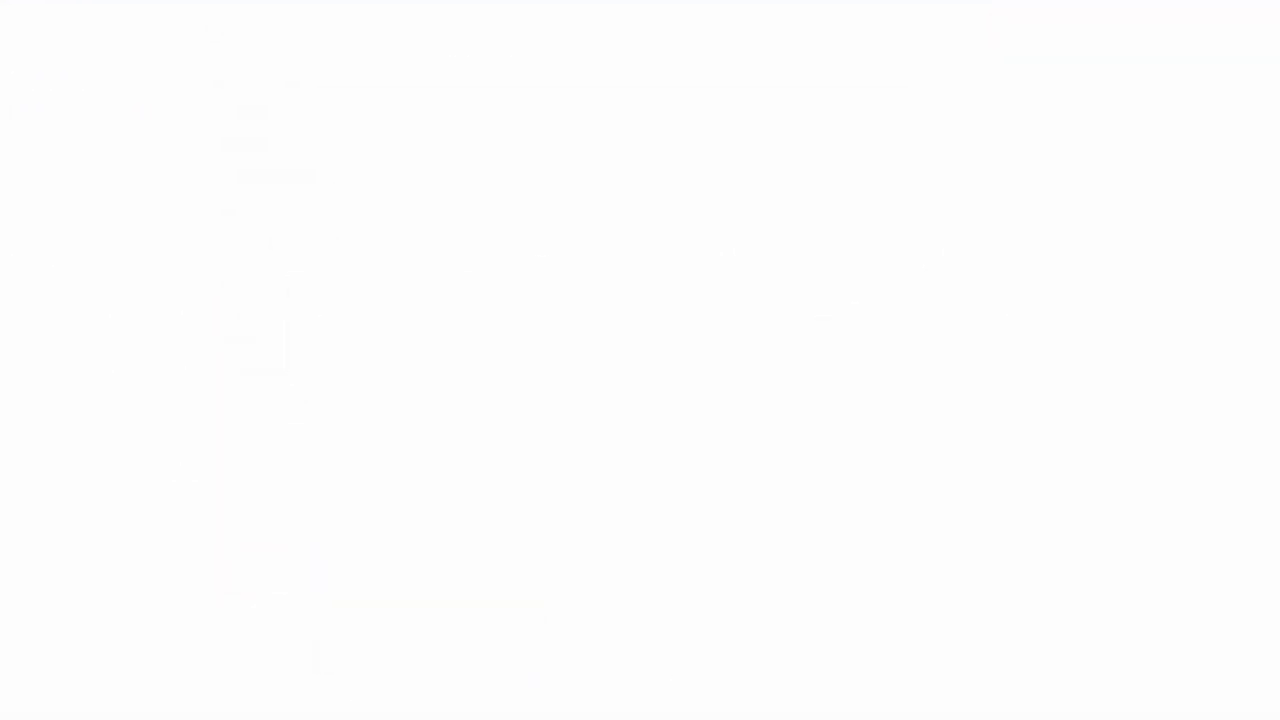